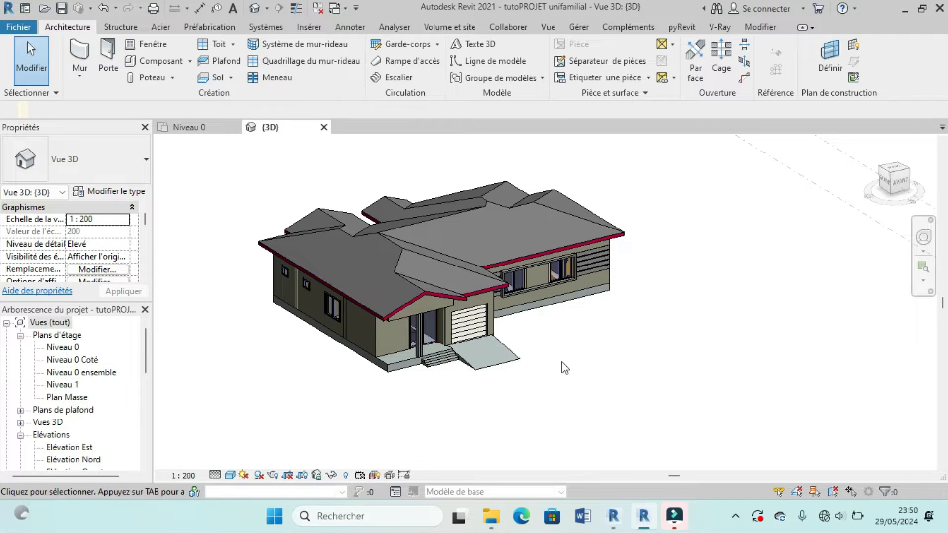
- Start an IFC export of the house project and open its export configuration for editing
scroll(562, 362, down, 1)
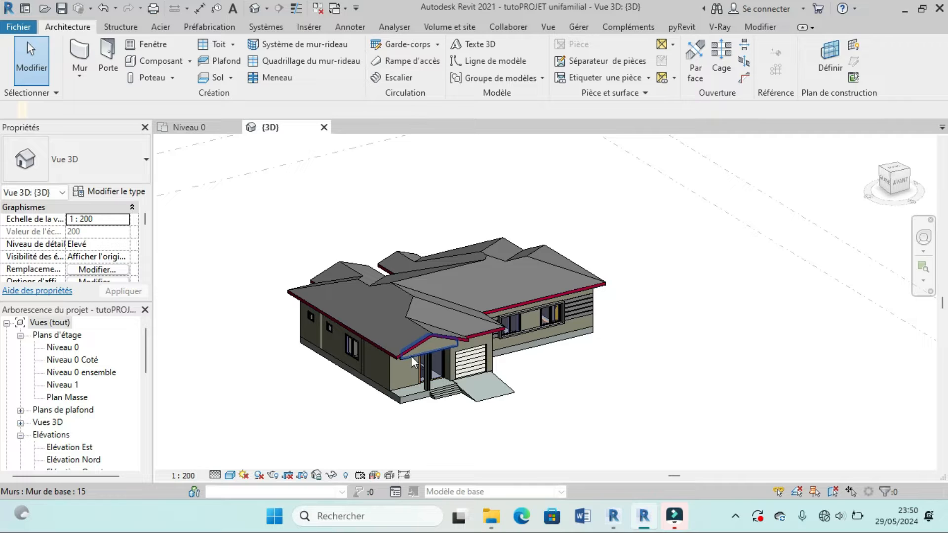
scroll(536, 289, down, 1)
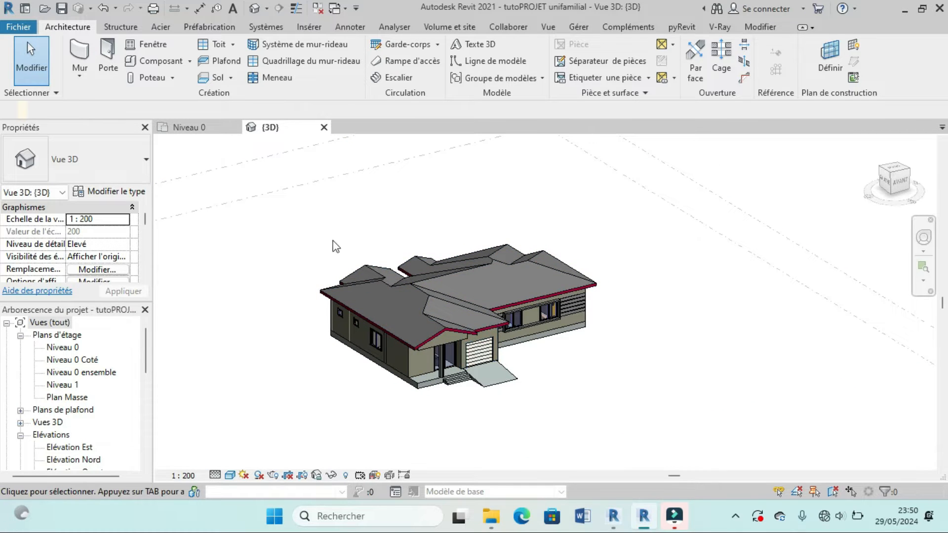
click(26, 27)
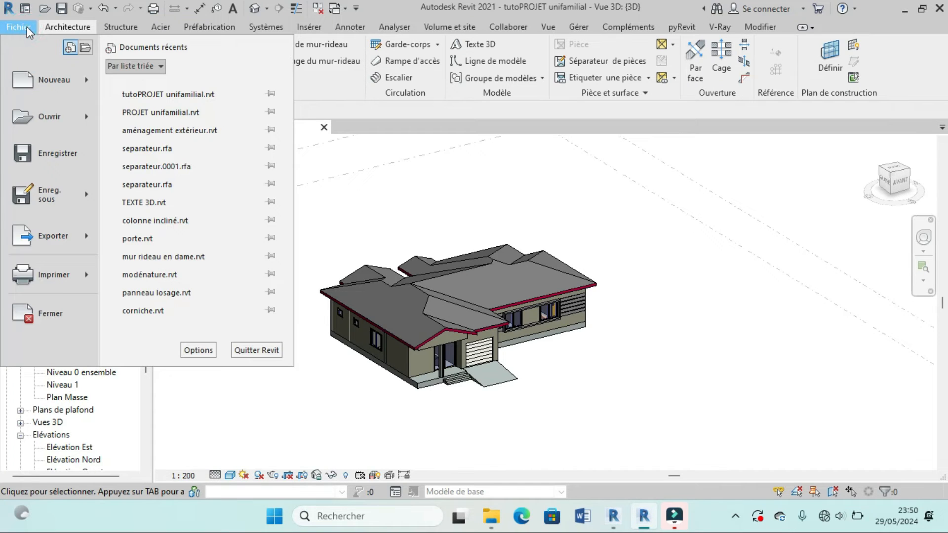
mouse_move(54, 242)
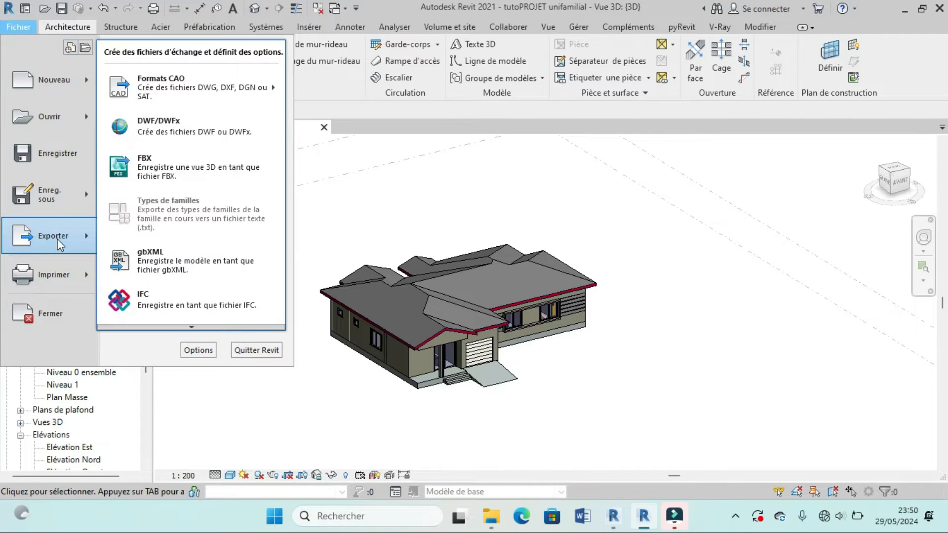
click(165, 304)
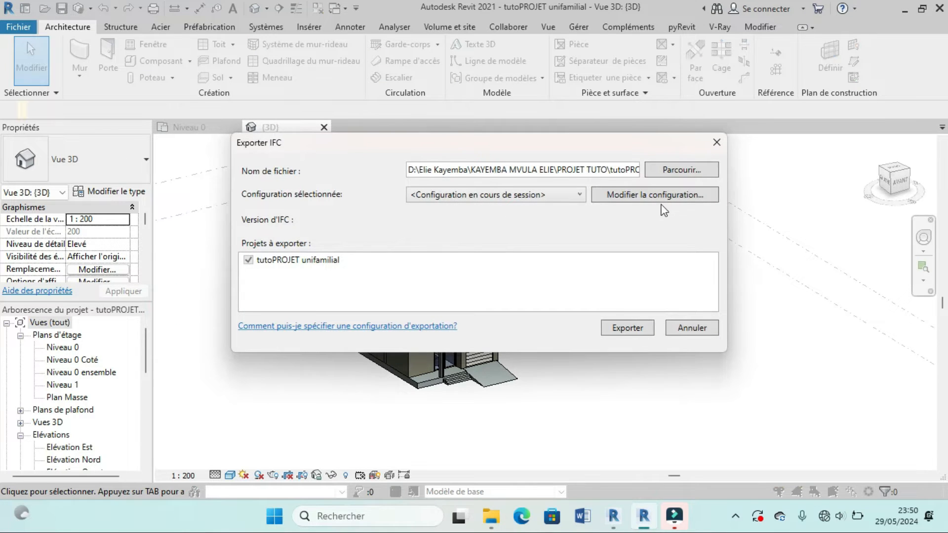
click(670, 198)
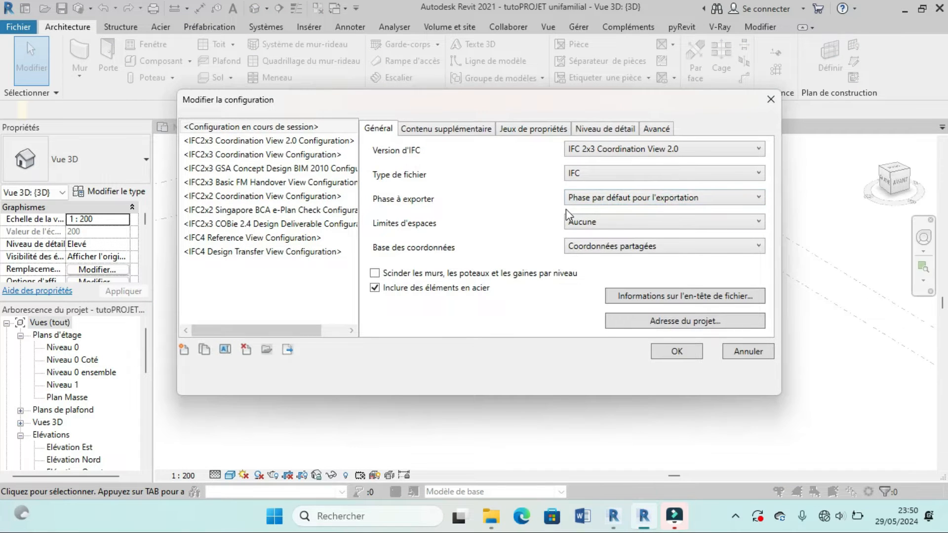
- Review the IFC configuration's supplementary content, property sets, level of detail, advanced and general options, and accept the settings
click(440, 130)
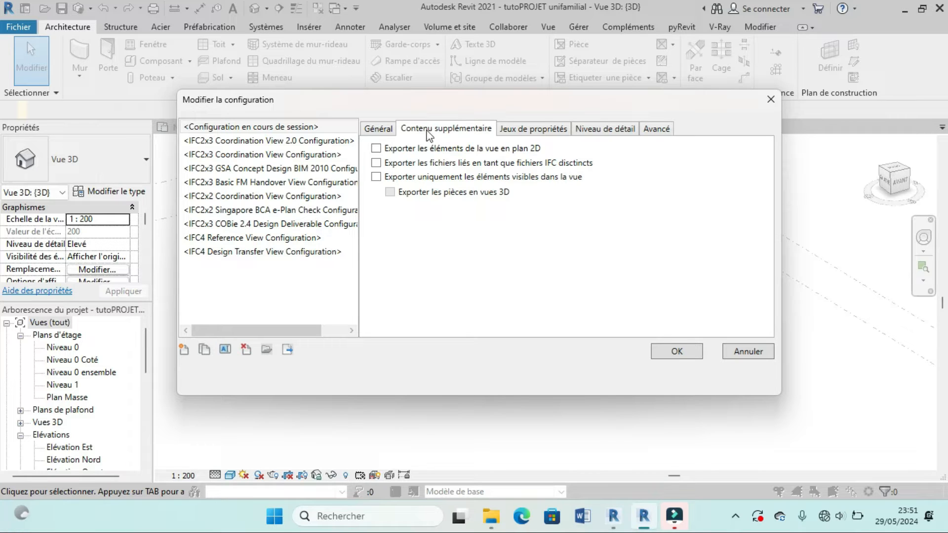
click(542, 133)
click(581, 130)
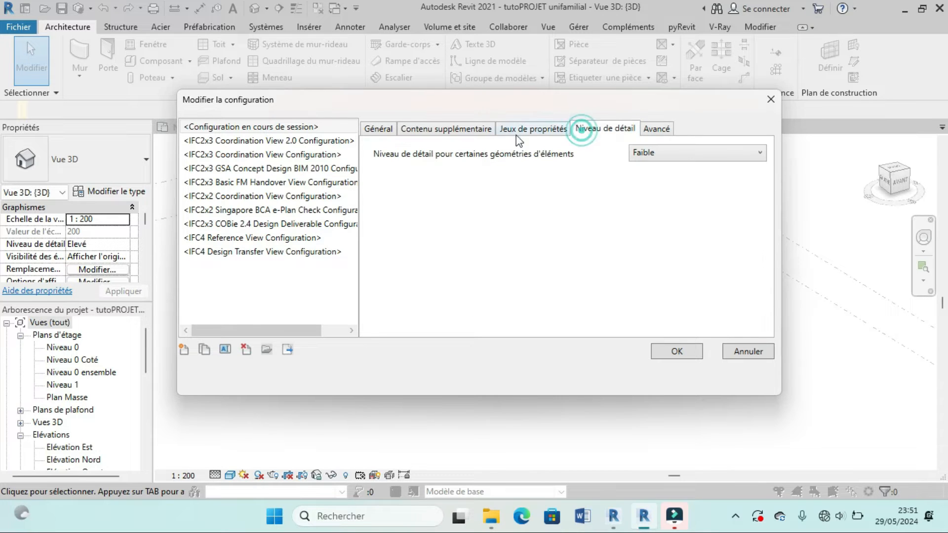
click(467, 133)
click(642, 132)
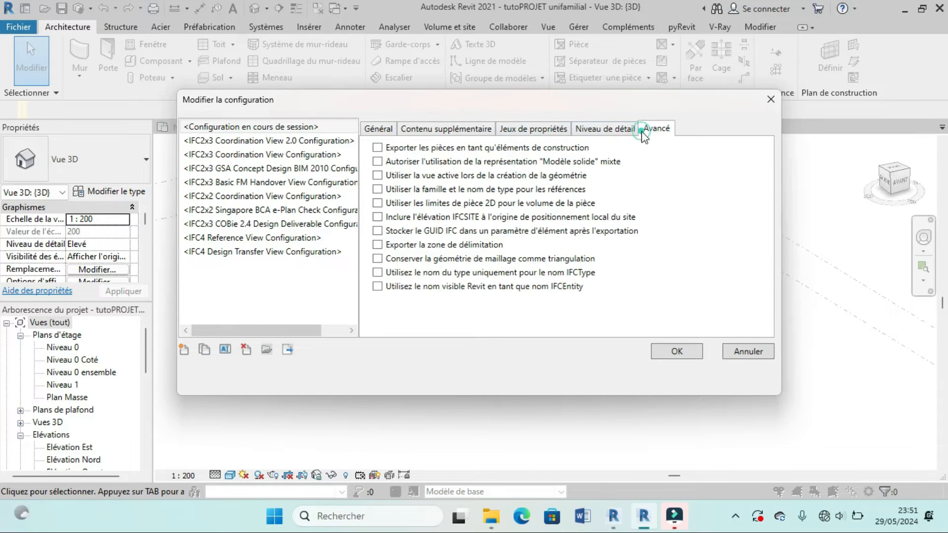
click(606, 132)
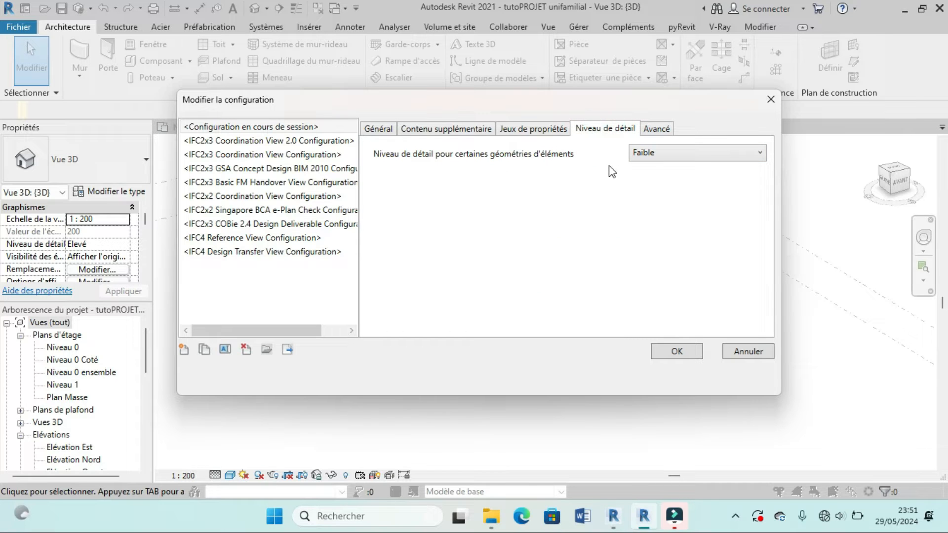
click(688, 156)
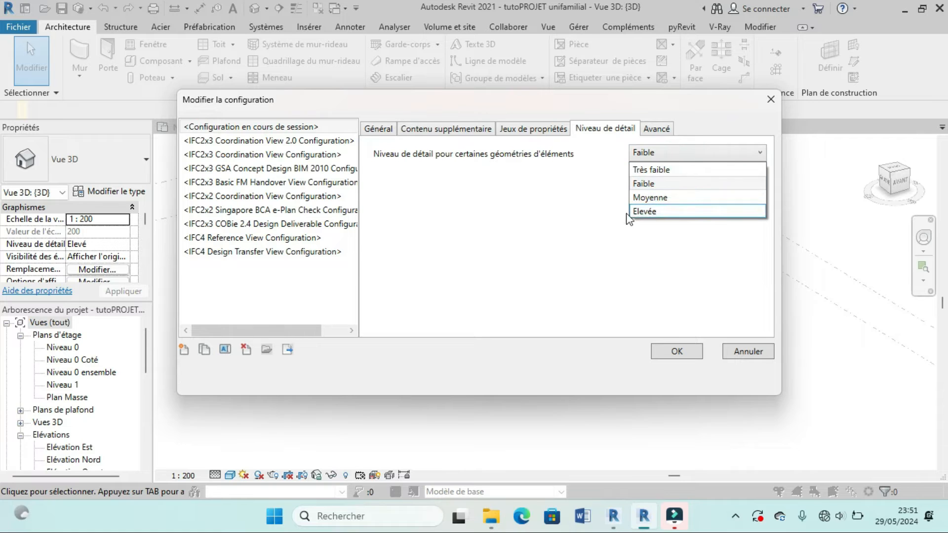
click(386, 128)
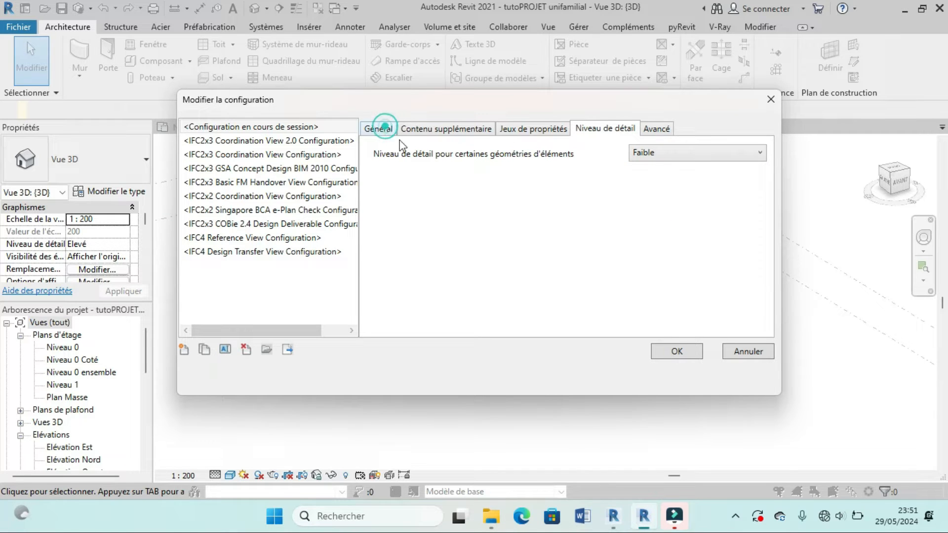
click(387, 129)
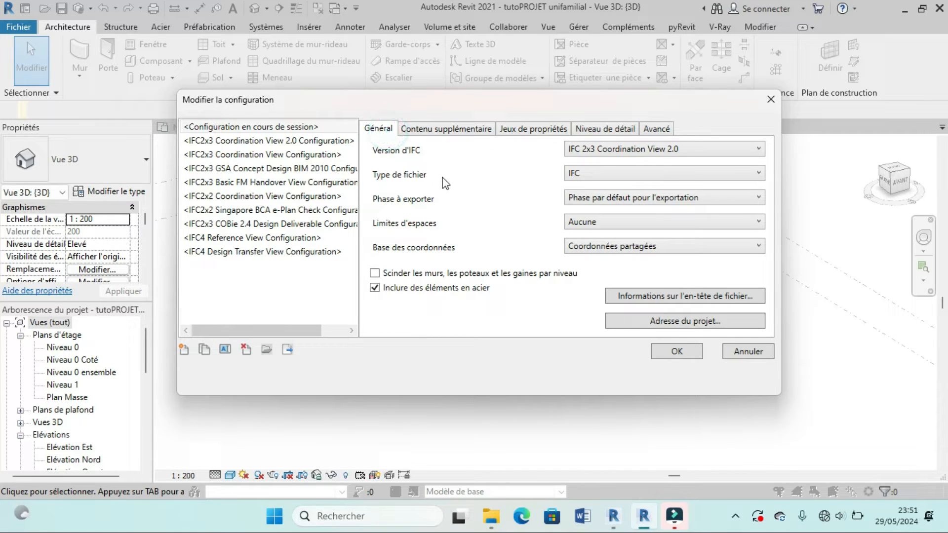
click(691, 356)
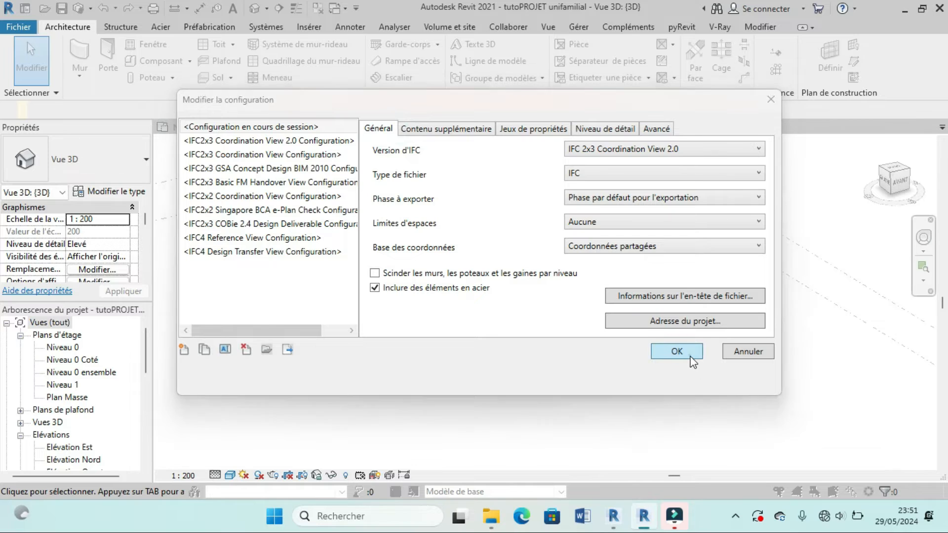
- Save the IFC file as tutoPROJET unifamilial in the PROJET TUTO folder and run the export
click(694, 171)
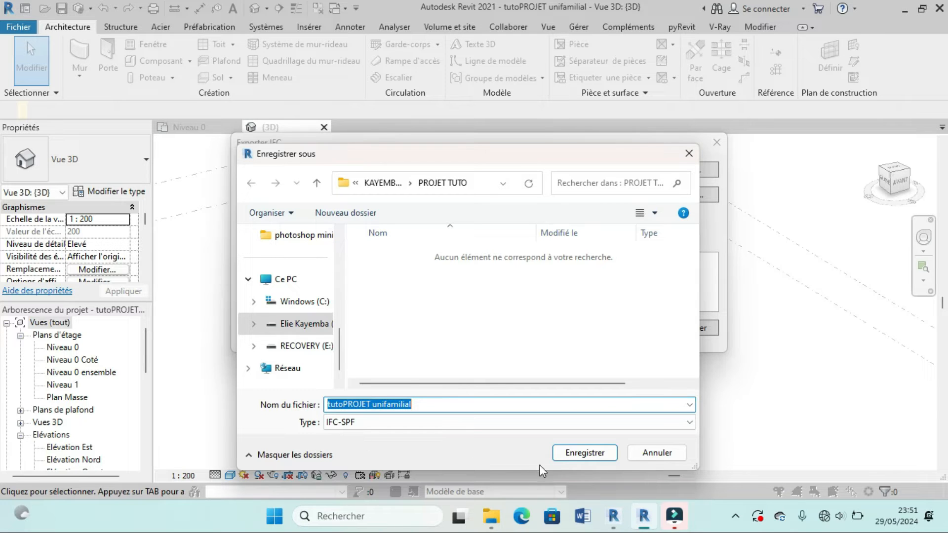
click(600, 455)
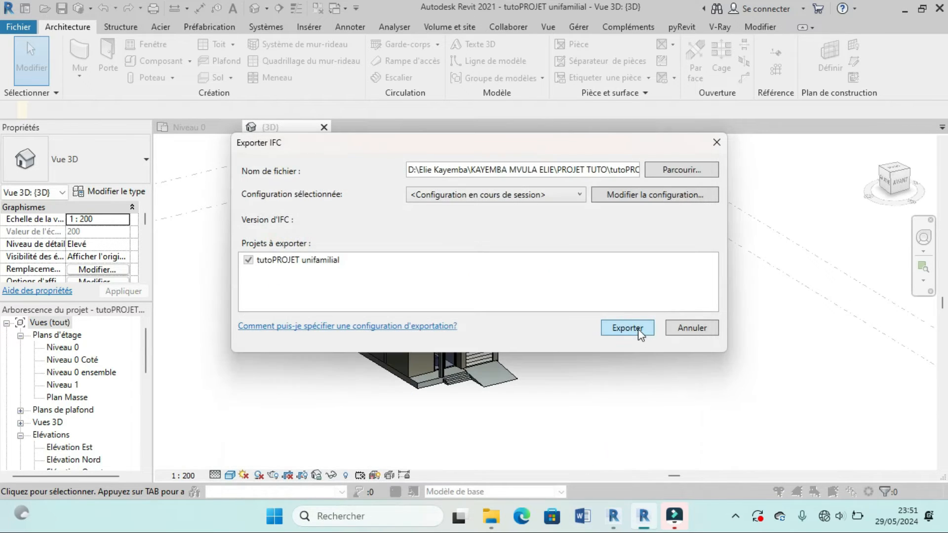
click(638, 329)
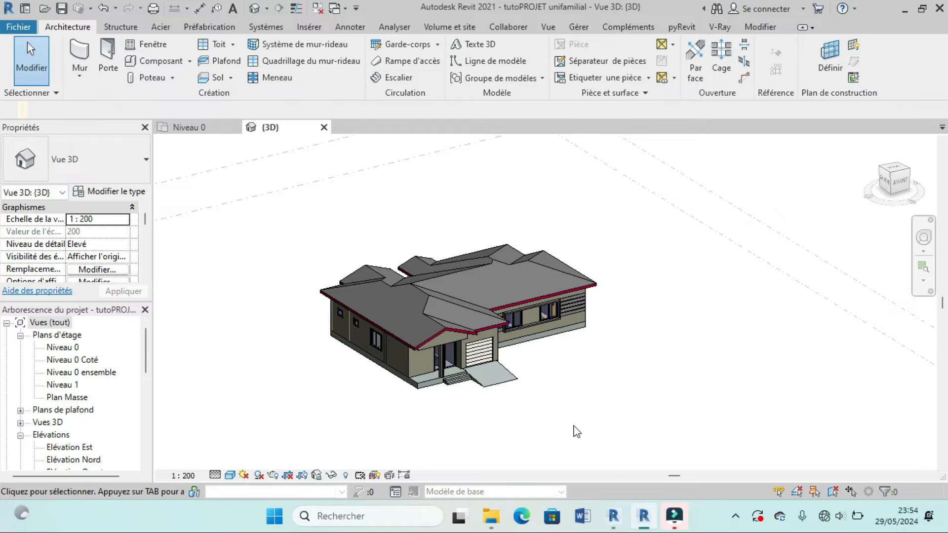
- Switch to Revit 2018 and open tutoPROJET unifamilial.ifc as an IFC file, dismissing the reminder to save the current project
mouse_move(614, 508)
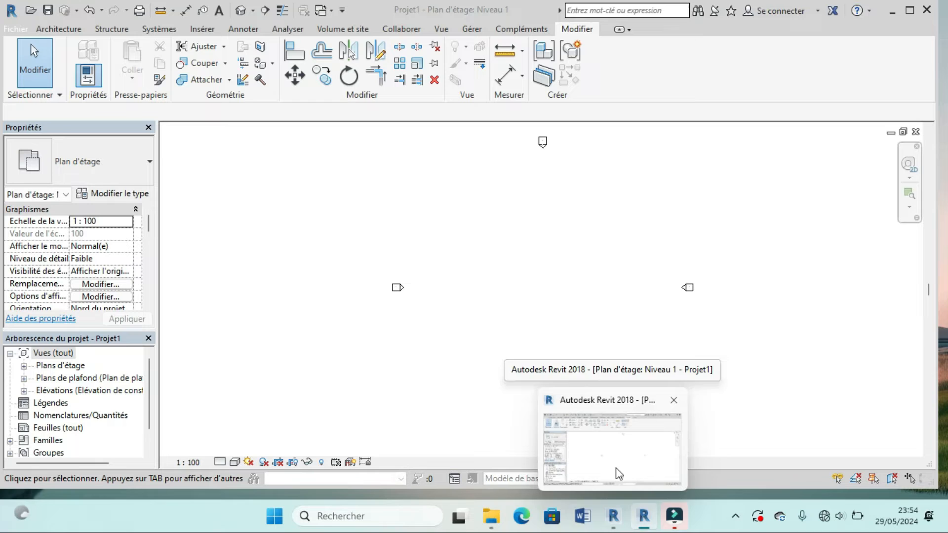
click(618, 473)
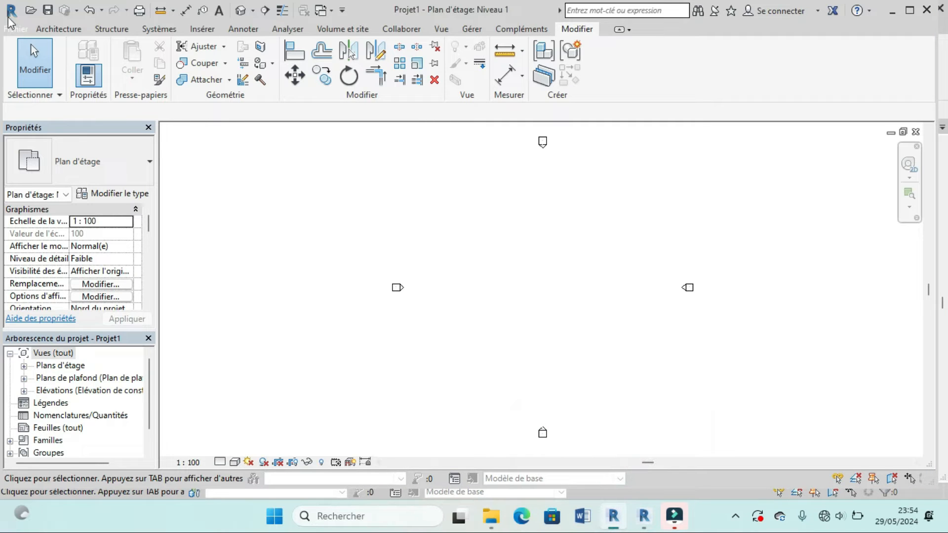
click(20, 28)
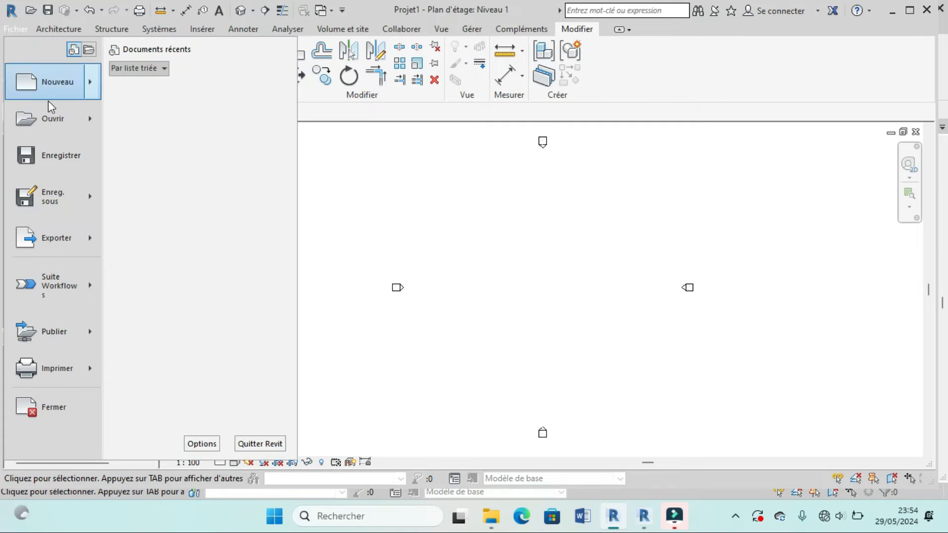
mouse_move(61, 128)
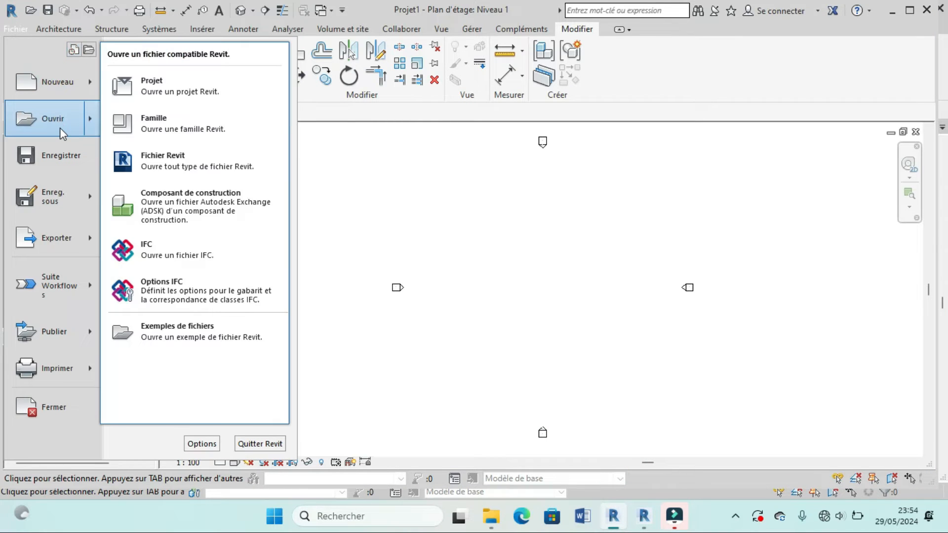
click(186, 259)
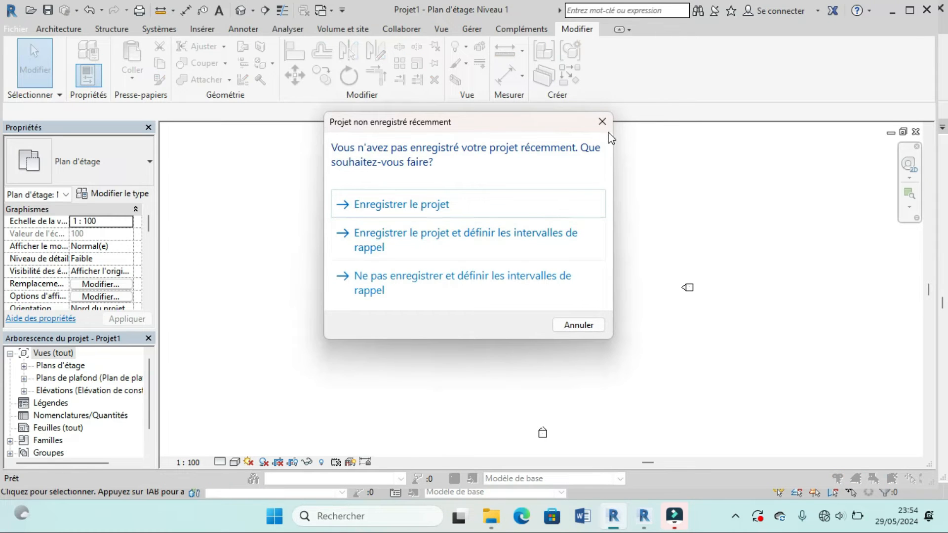
click(604, 123)
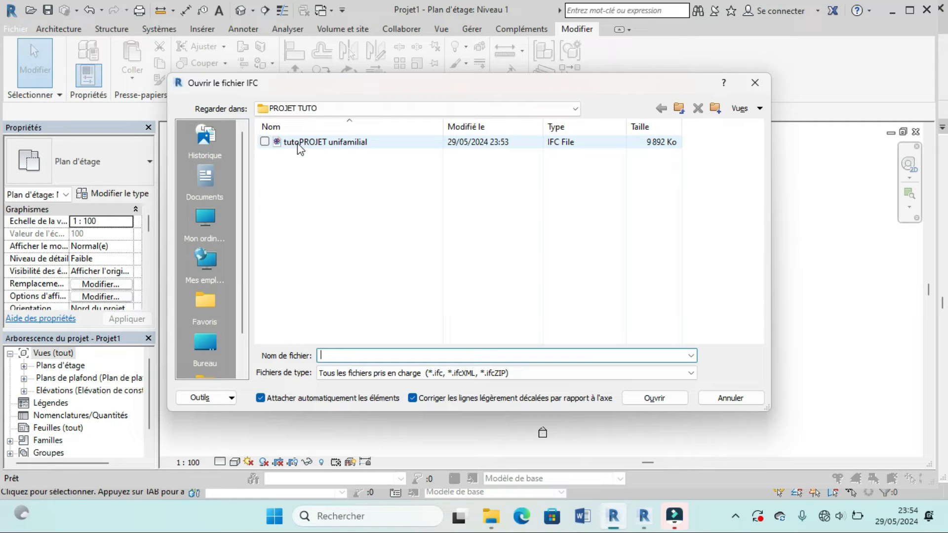
click(297, 143)
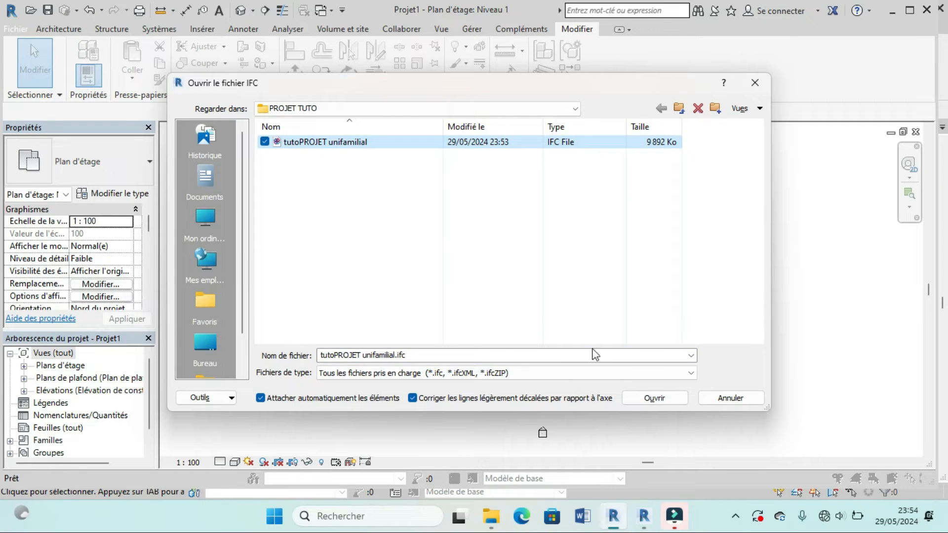
click(662, 401)
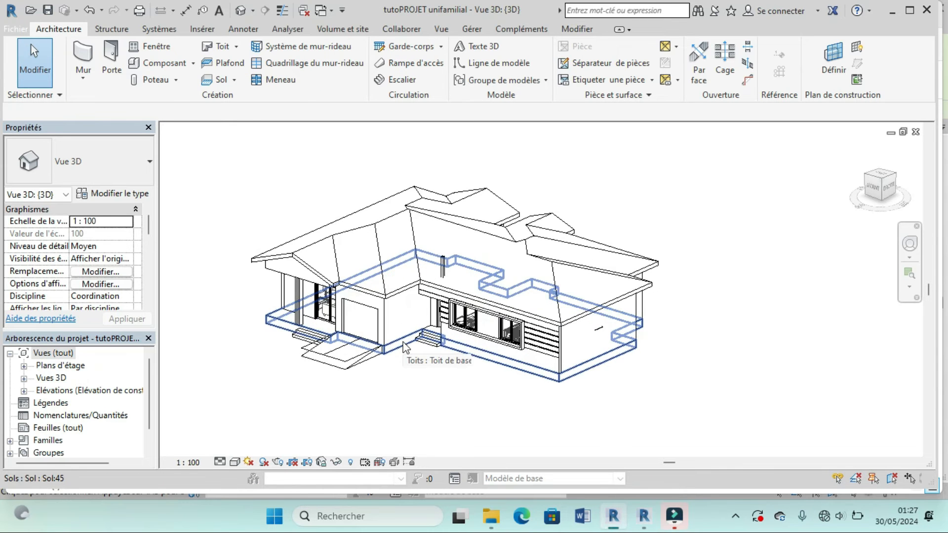
- Examine the imported house from several angles and distances in the 3D view
scroll(469, 385, down, 1)
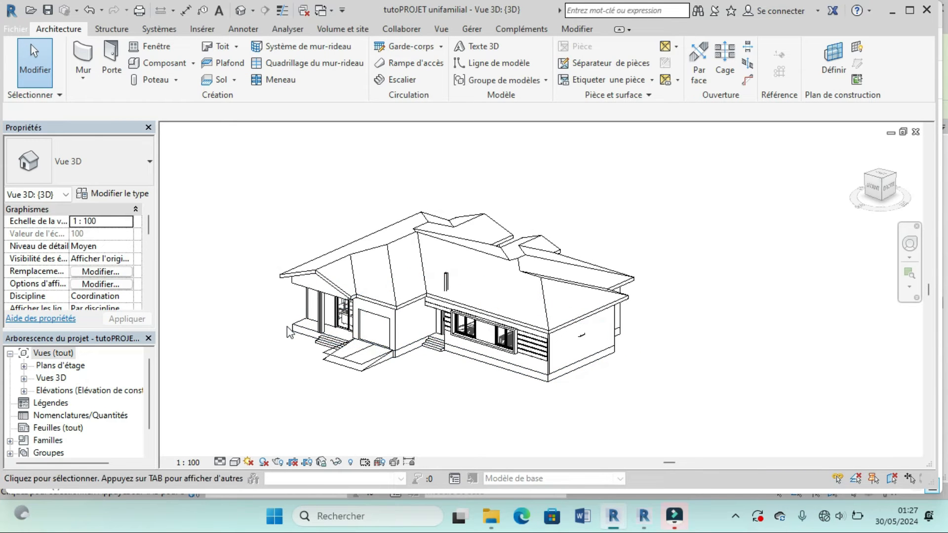
scroll(289, 331, up, 1)
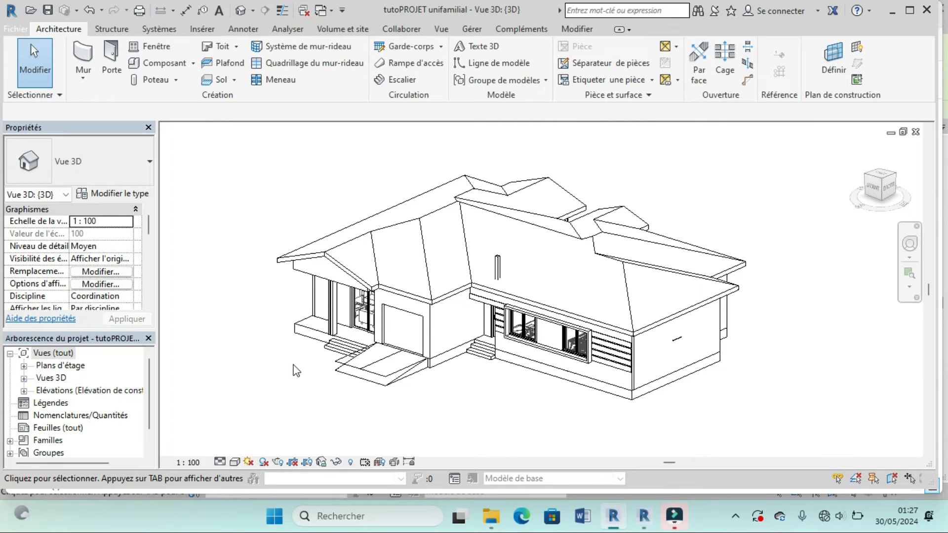
scroll(296, 368, down, 2)
mouse_move(321, 383)
shift+middle_down()
mouse_move(472, 352)
mouse_move(332, 375)
shift+middle_up()
shift+middle_drag(469, 345, 513, 350)
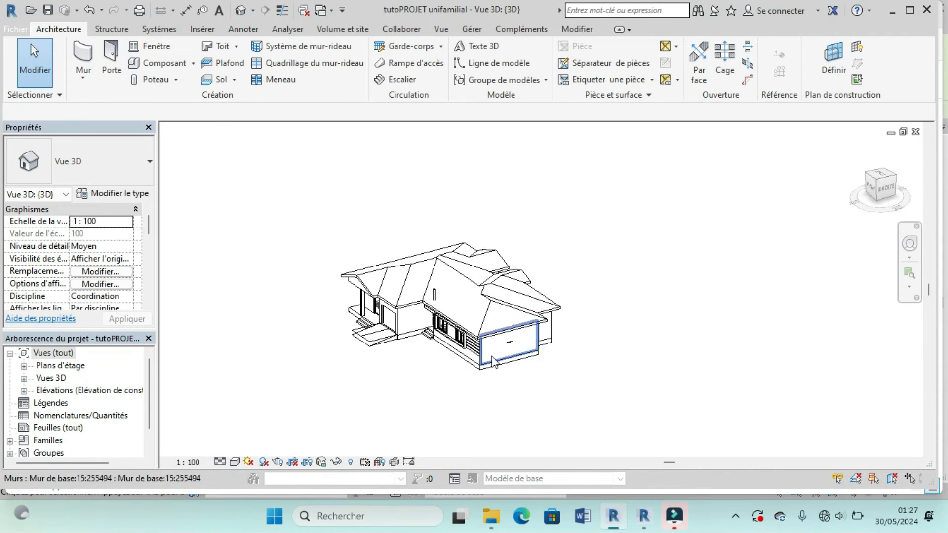
scroll(409, 375, up, 2)
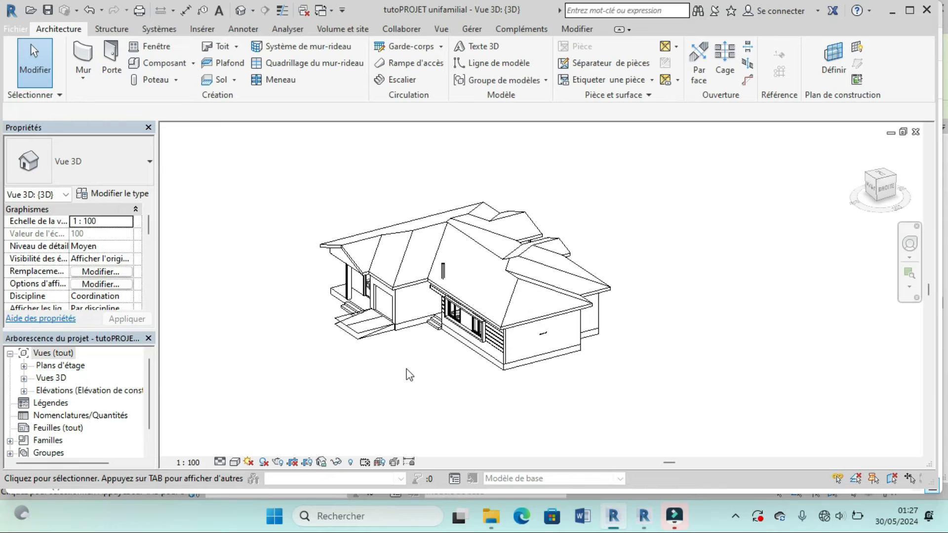
- Select the narrow opening element protruding through the roof and inspect it and the front side of the house
click(448, 271)
scroll(448, 270, up, 2)
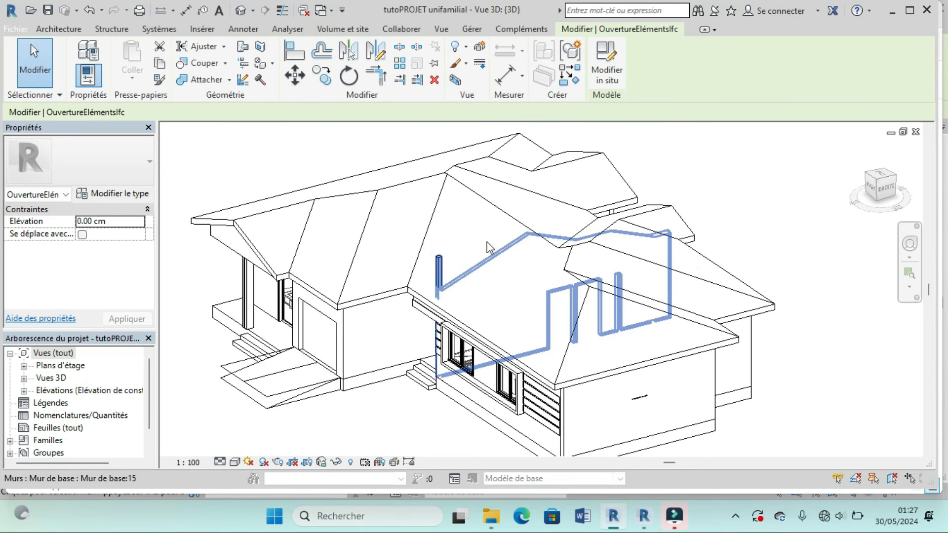
scroll(489, 279, down, 2)
scroll(434, 305, down, 1)
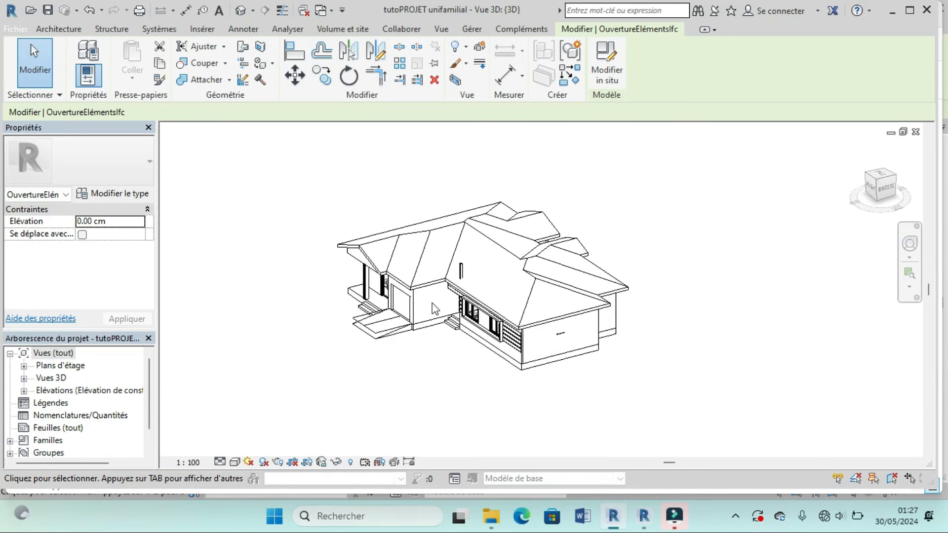
shift+middle_drag(431, 312, 643, 318)
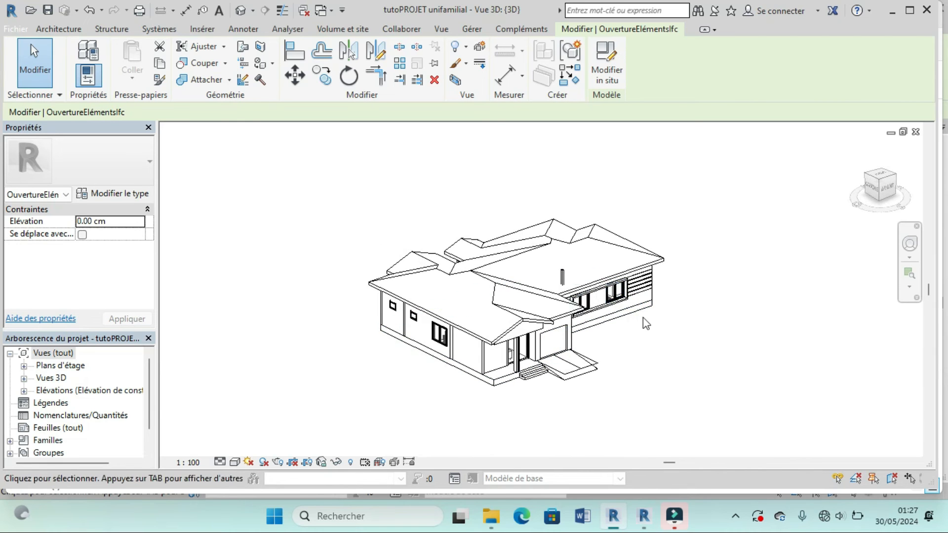
- Check the imported roof's editing options, and switch to the original project in Revit 2021 to compare its roof
click(496, 303)
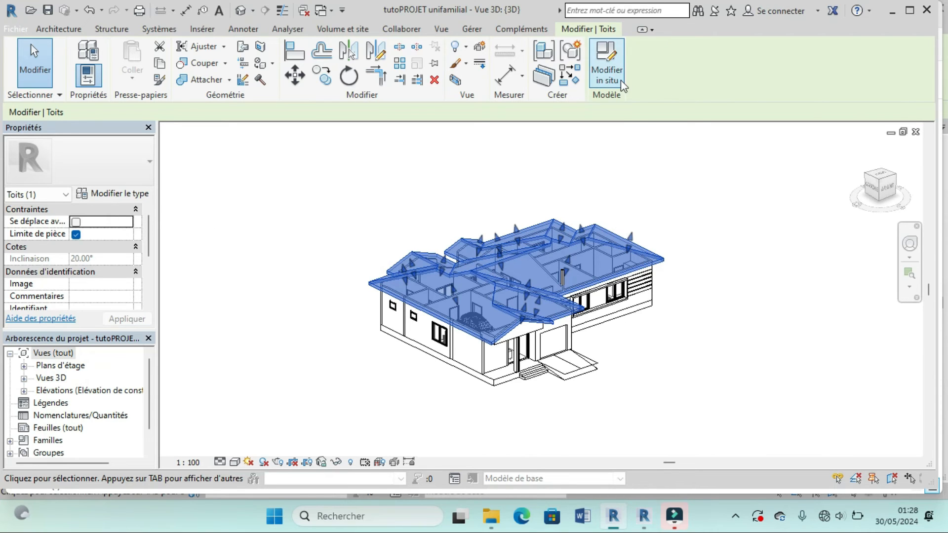
click(648, 162)
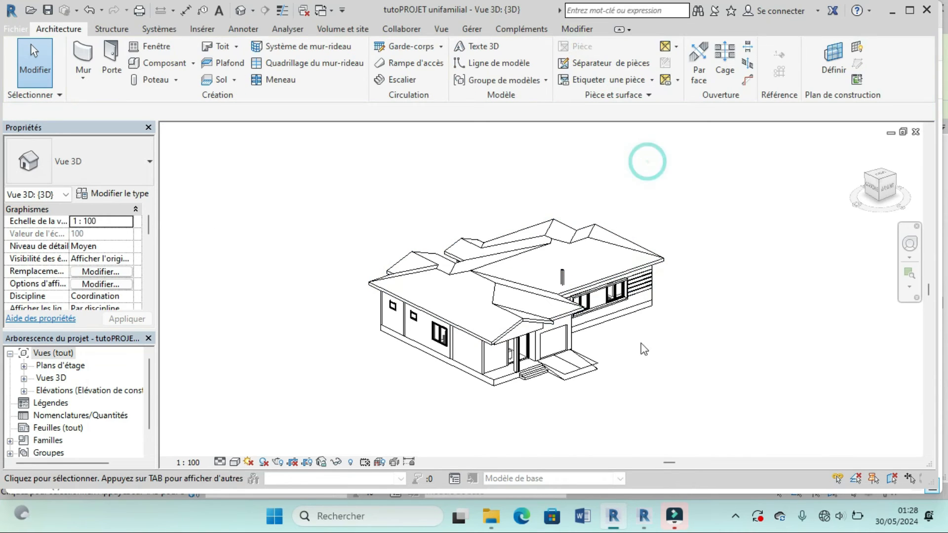
mouse_move(645, 517)
click(642, 457)
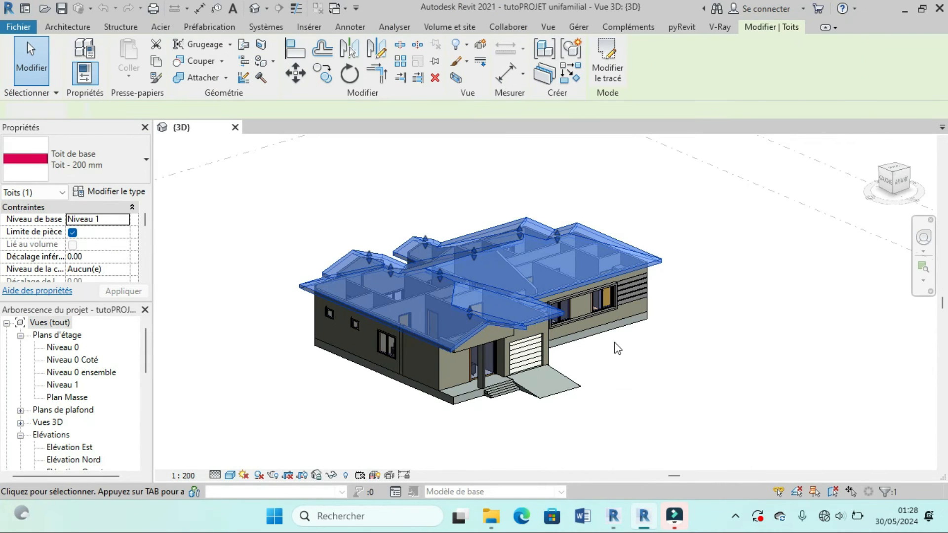
- Reselect the original house's roof to inspect its shape handles, and clear the selection
click(613, 397)
click(525, 236)
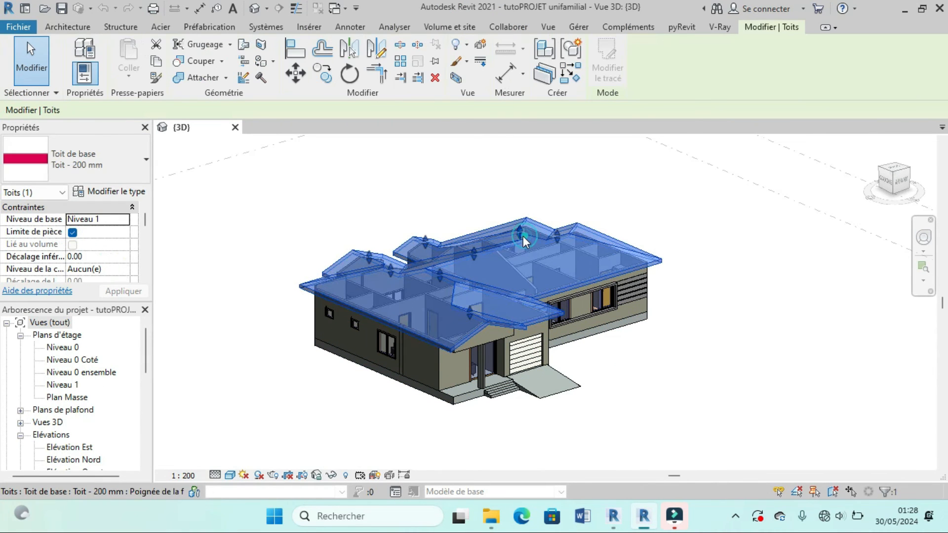
click(222, 216)
- Switch back to Revit 2018 and examine the imported house from all sides in the 3D view
mouse_move(612, 518)
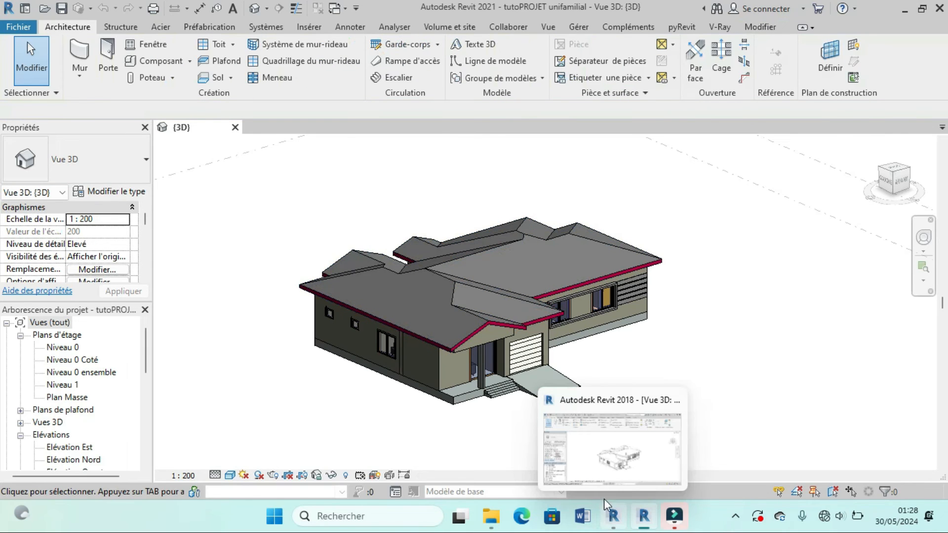
click(605, 466)
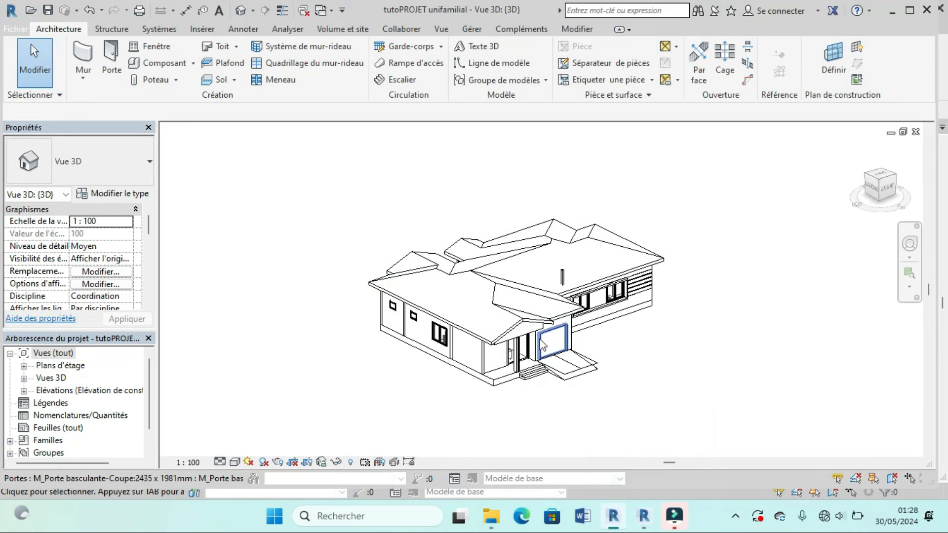
scroll(553, 341, down, 2)
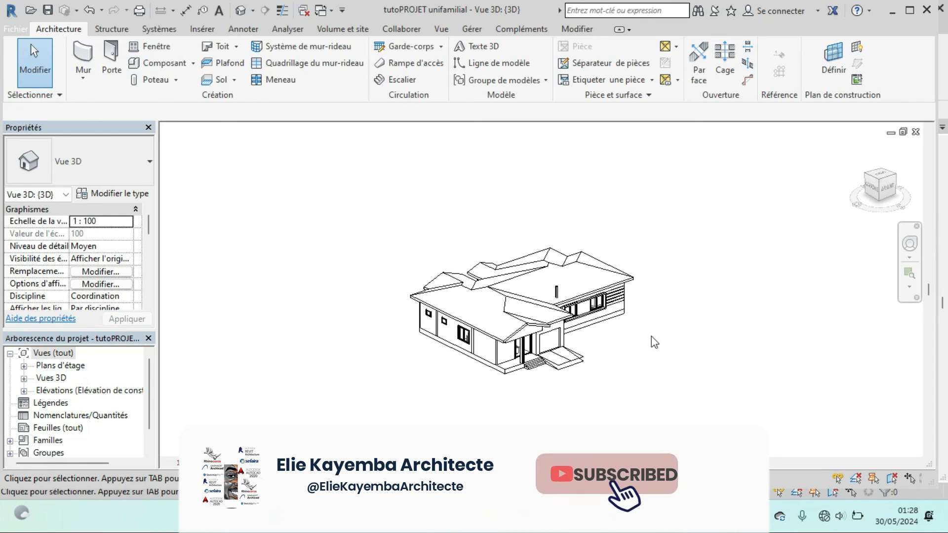
scroll(326, 364, down, 1)
scroll(523, 357, up, 2)
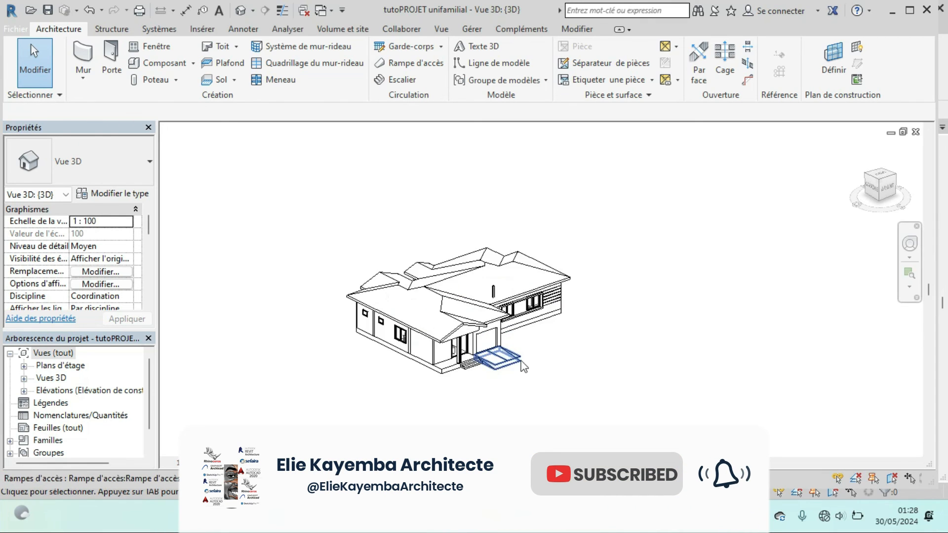
shift+middle_drag(545, 345, 247, 281)
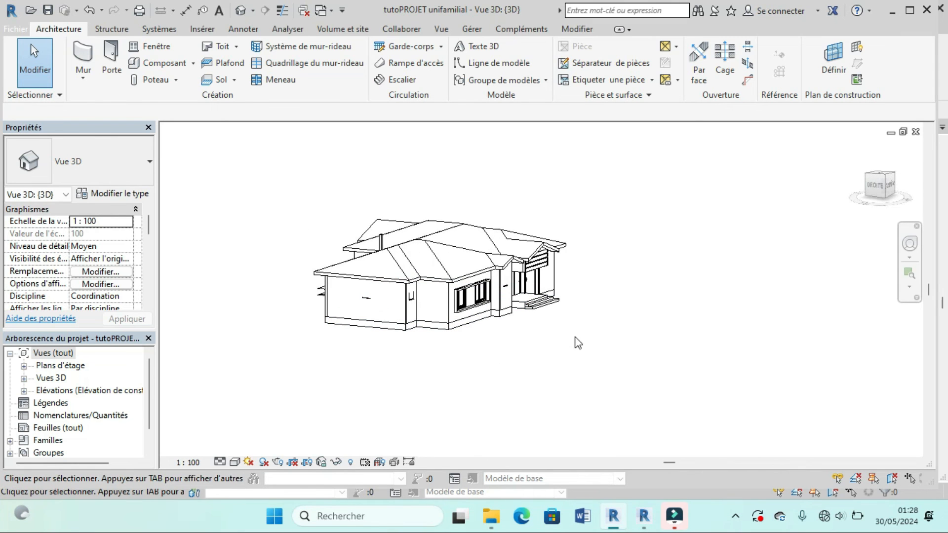
shift+middle_drag(571, 343, 165, 334)
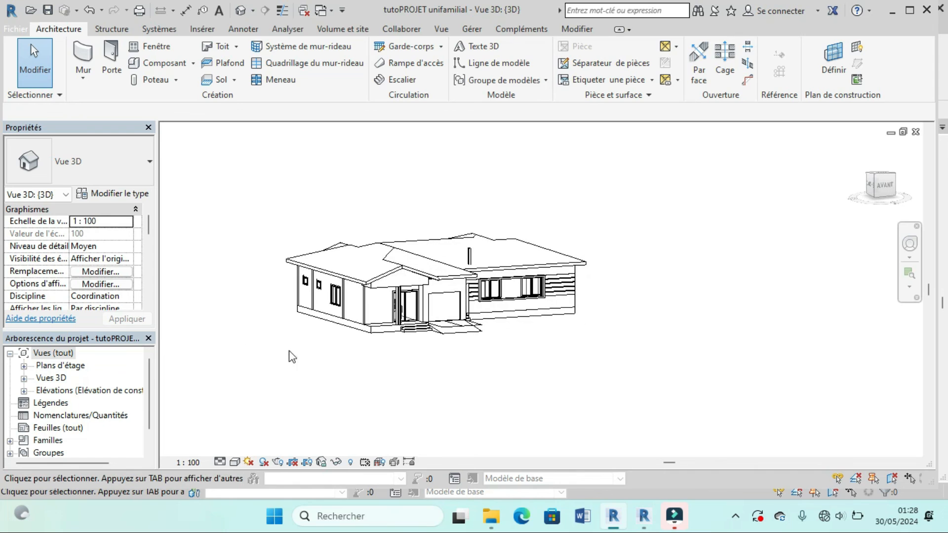